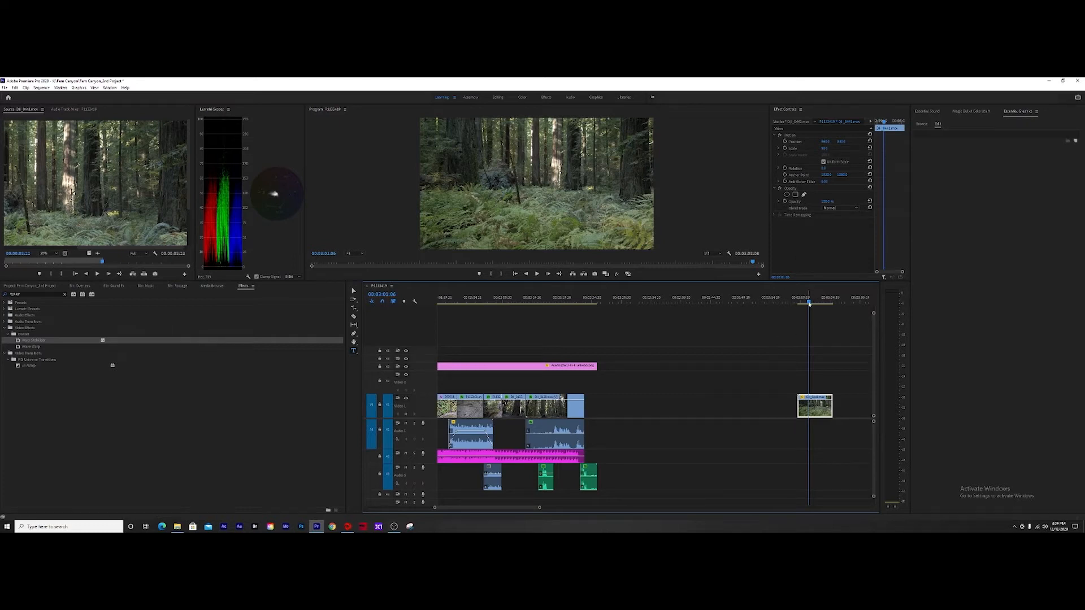
# - Nest the forest clip at the end of the timeline under the default name and apply Warp Stabilizer to it
pyautogui.moveTo(809, 303)
pyautogui.mouseDown()
pyautogui.moveTo(825, 303)
pyautogui.moveTo(811, 301)
pyautogui.mouseUp()
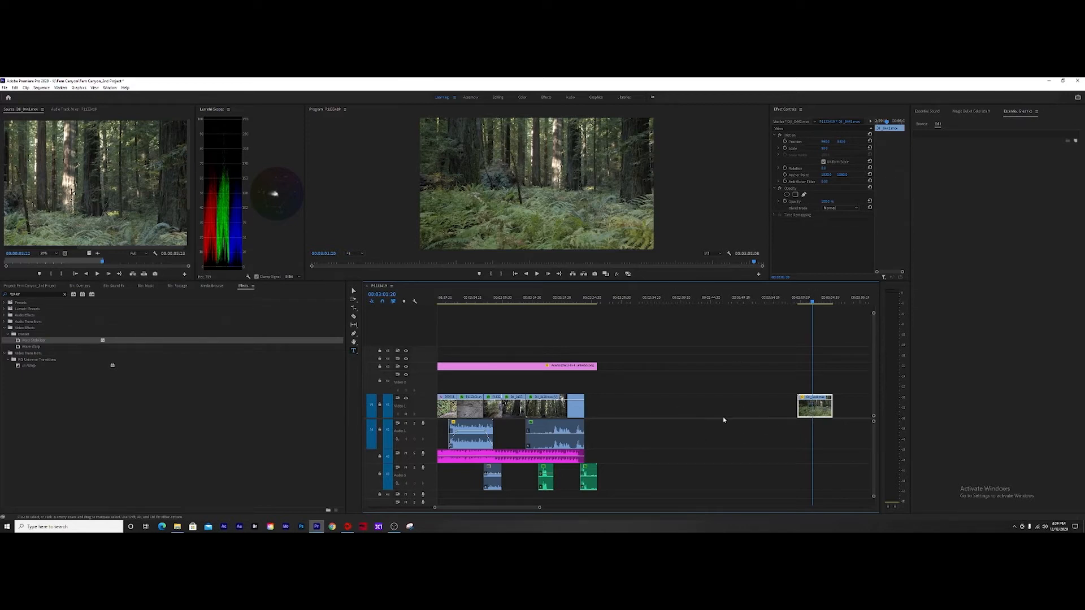
pyautogui.rightClick(818, 411)
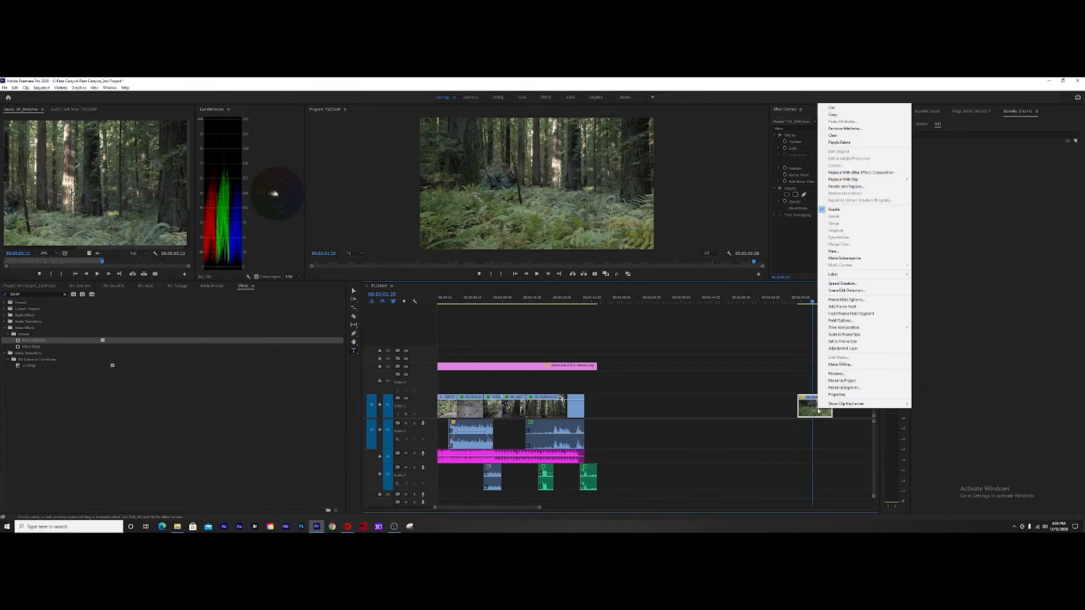
pyautogui.click(833, 252)
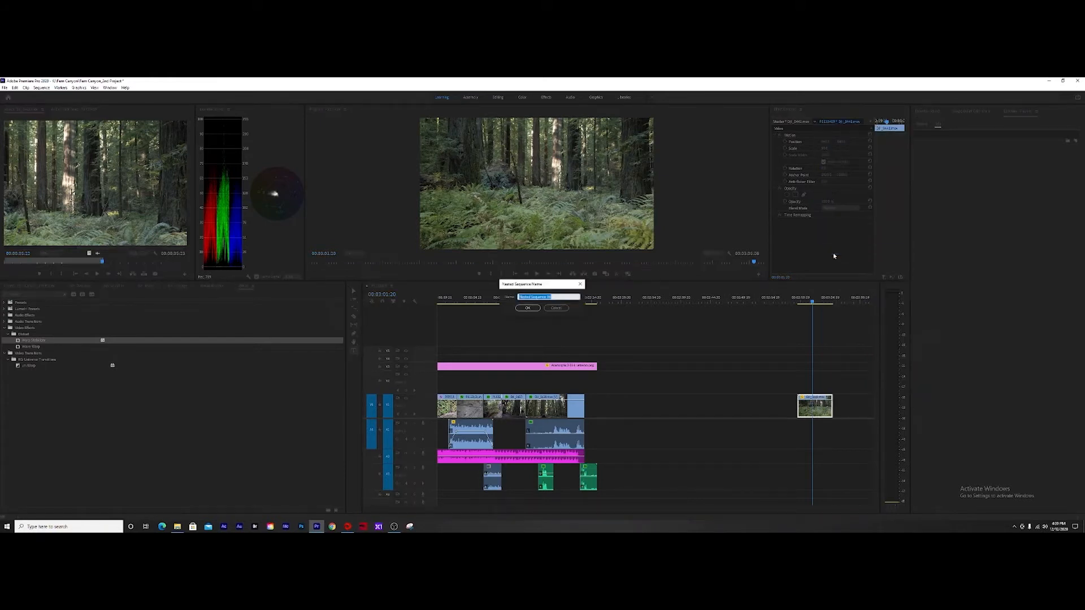
pyautogui.click(534, 310)
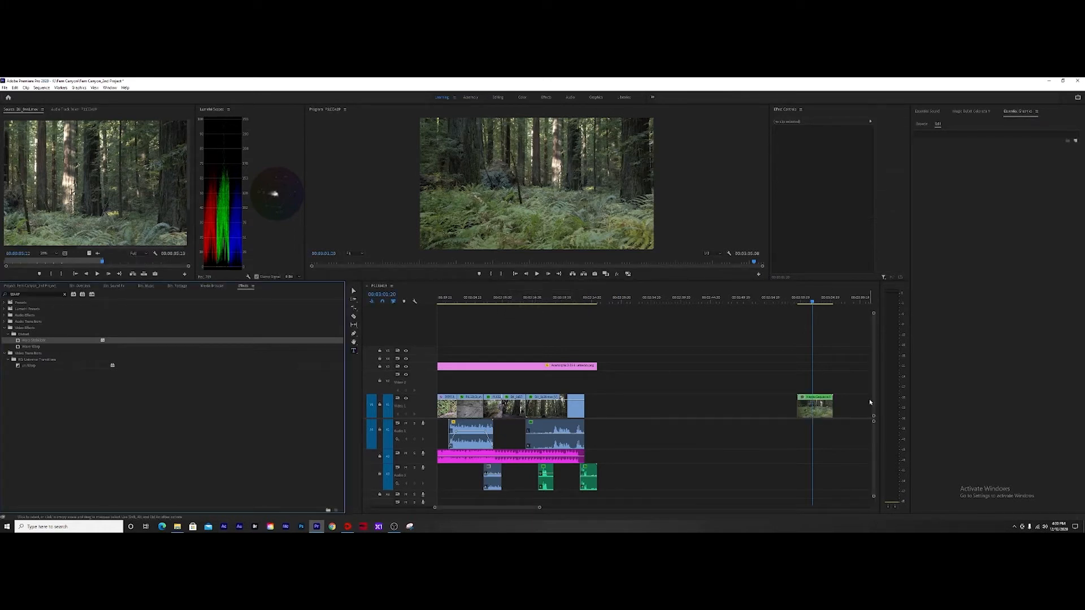
pyautogui.moveTo(812, 302); pyautogui.dragTo(806, 307)
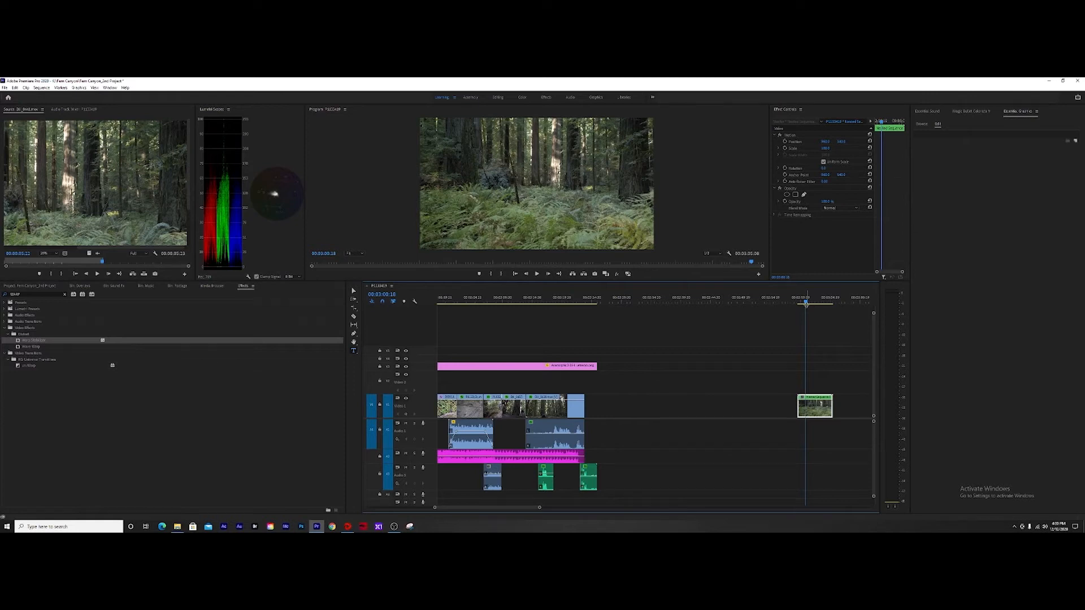
pyautogui.moveTo(35, 342); pyautogui.dragTo(809, 405)
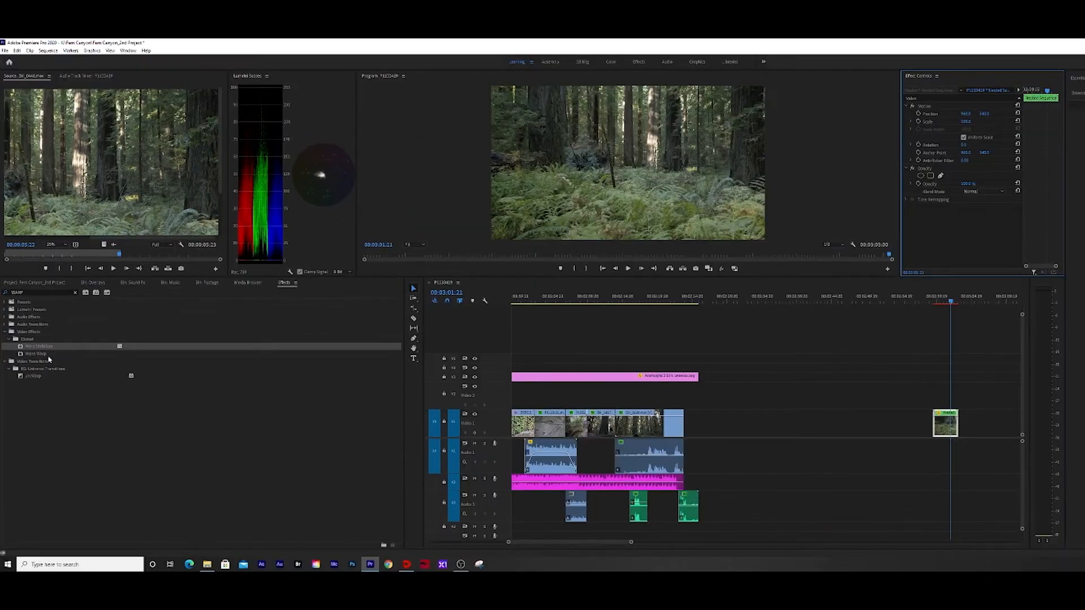
# - Try to apply Warp Stabilizer to the speed-changed forest clip, and remove the effect
pyautogui.click(43, 347)
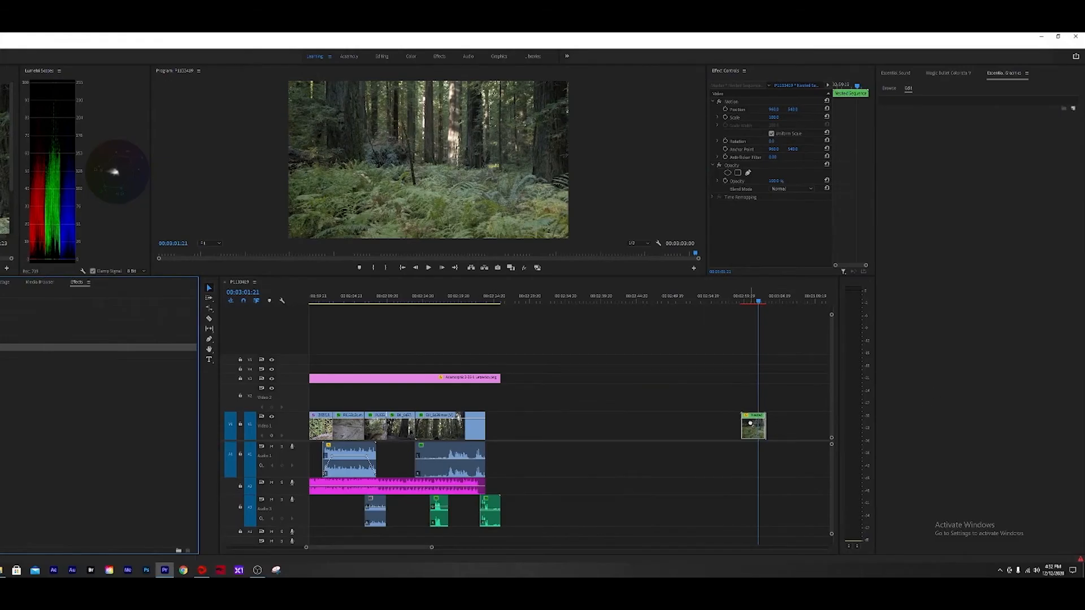
pyautogui.moveTo(750, 424); pyautogui.dragTo(751, 427)
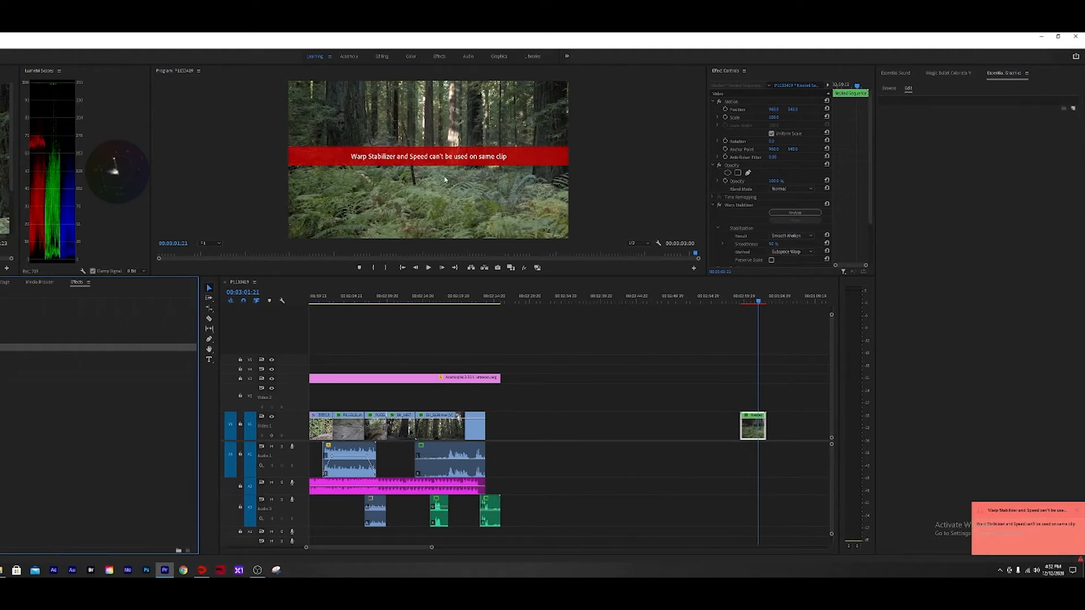
pyautogui.click(761, 204)
pyautogui.press('Delete')
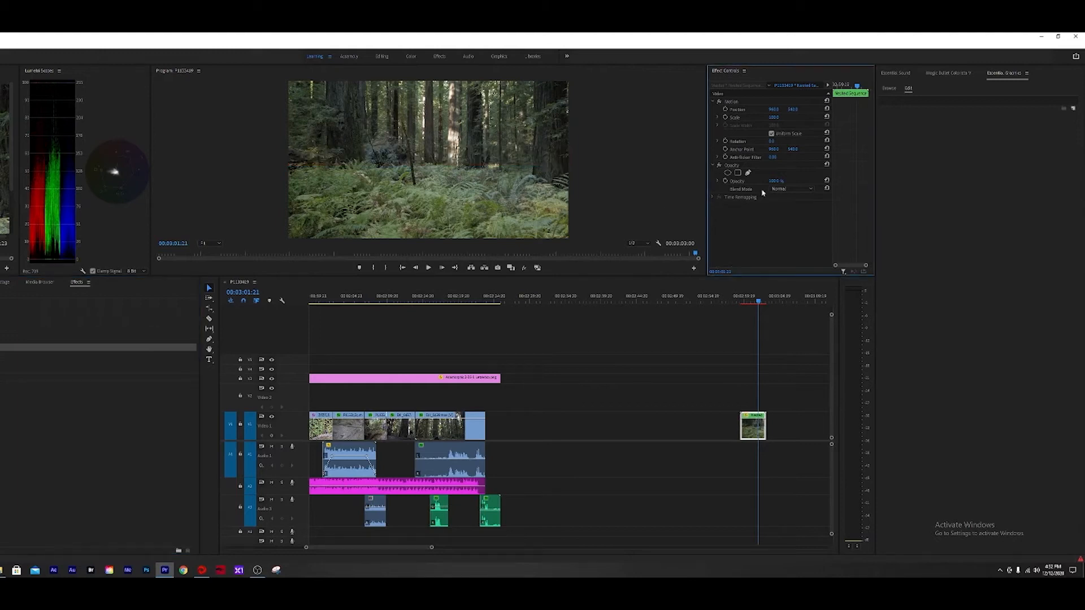
# - Nest the speed-changed forest clip under the default sequence name and select the resulting nested clip
pyautogui.rightClick(749, 435)
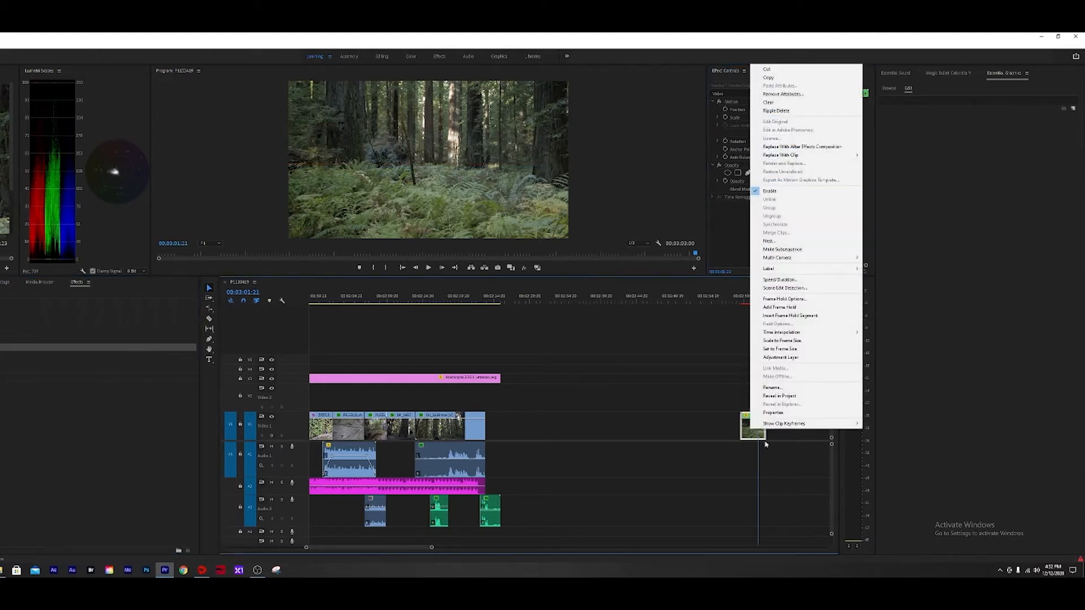
pyautogui.click(770, 241)
pyautogui.click(417, 308)
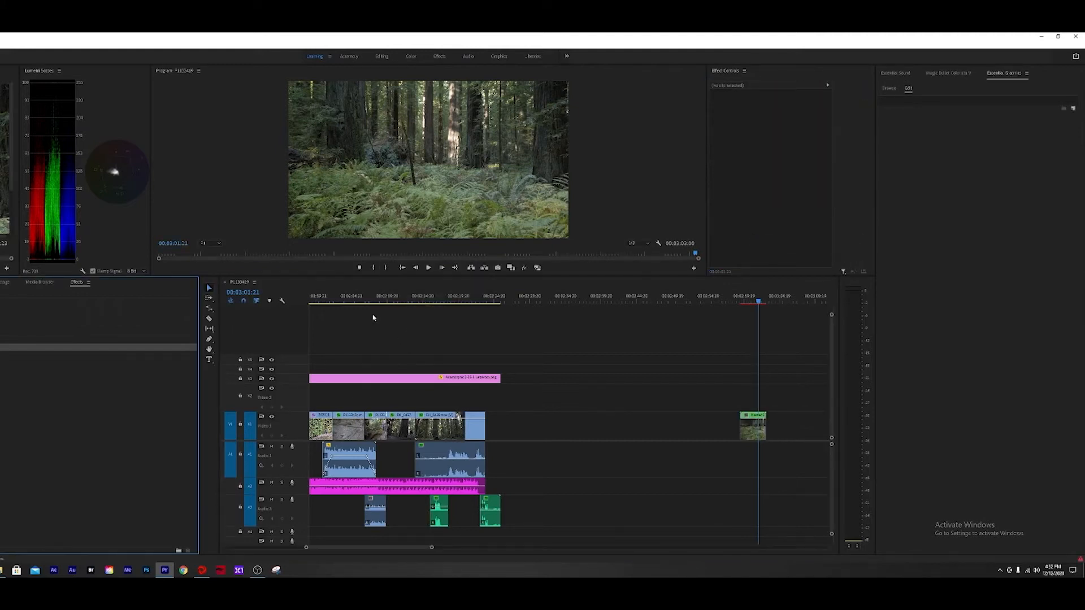
pyautogui.click(754, 429)
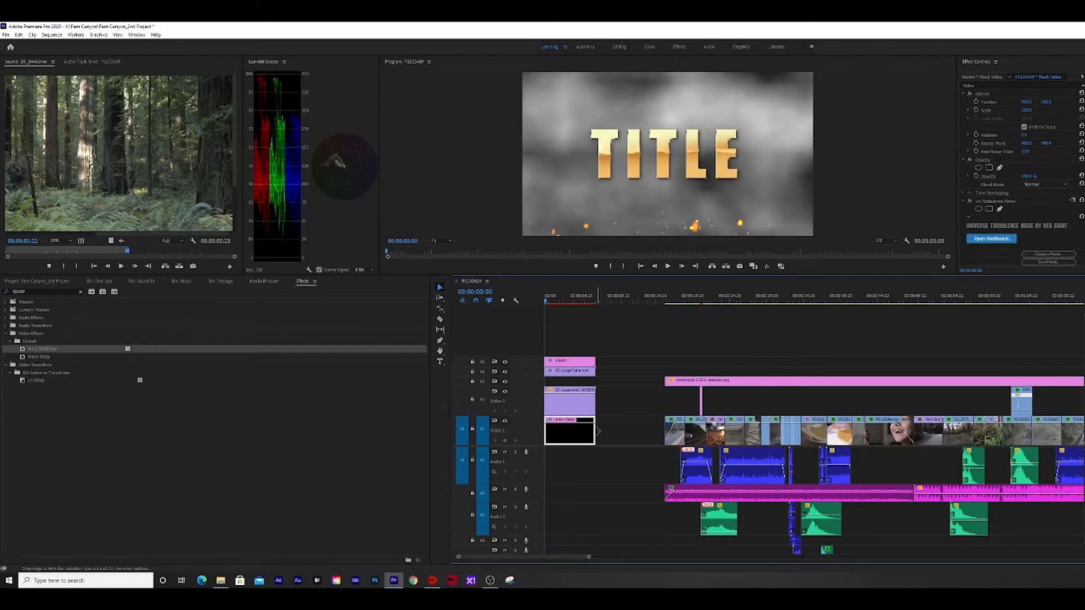
# - Select all the stacked title layers at the start of the timeline and nest them under the default name
pyautogui.moveTo(546, 304); pyautogui.dragTo(564, 308)
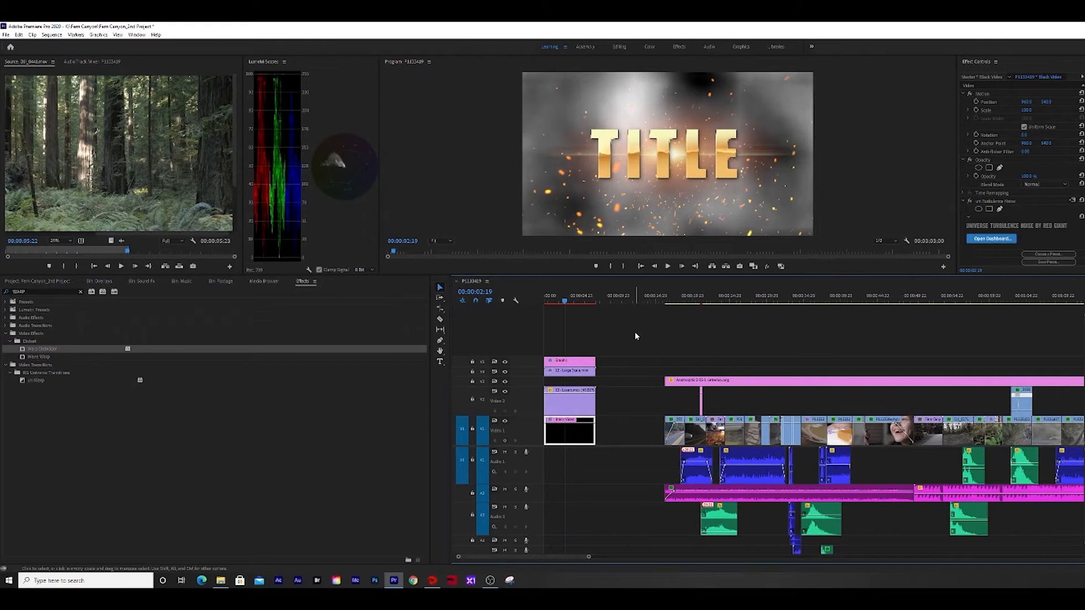
pyautogui.moveTo(628, 344); pyautogui.dragTo(558, 452)
pyautogui.rightClick(571, 402)
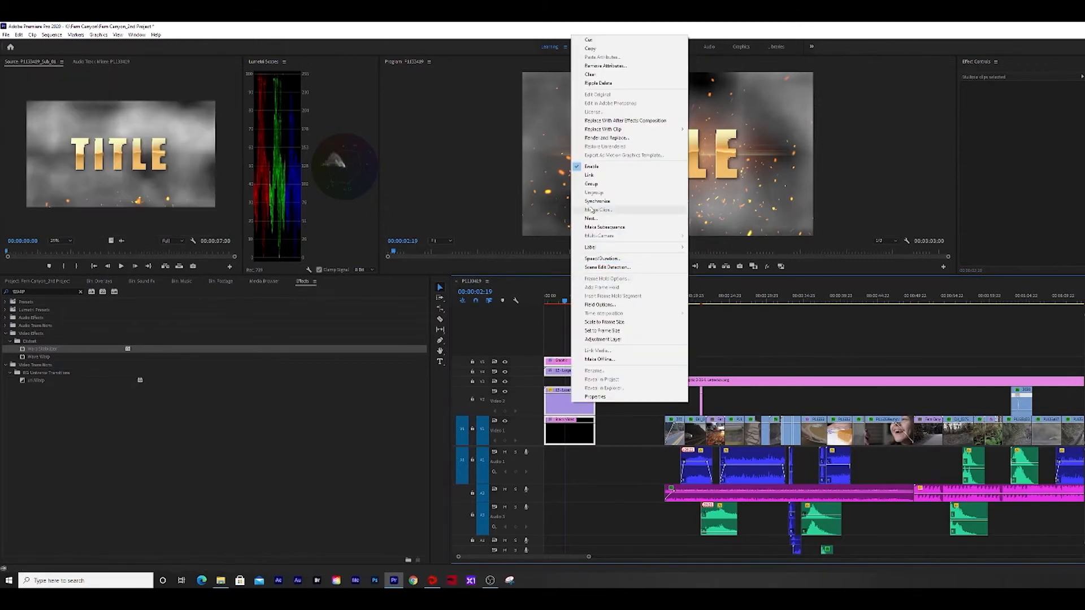
pyautogui.click(591, 218)
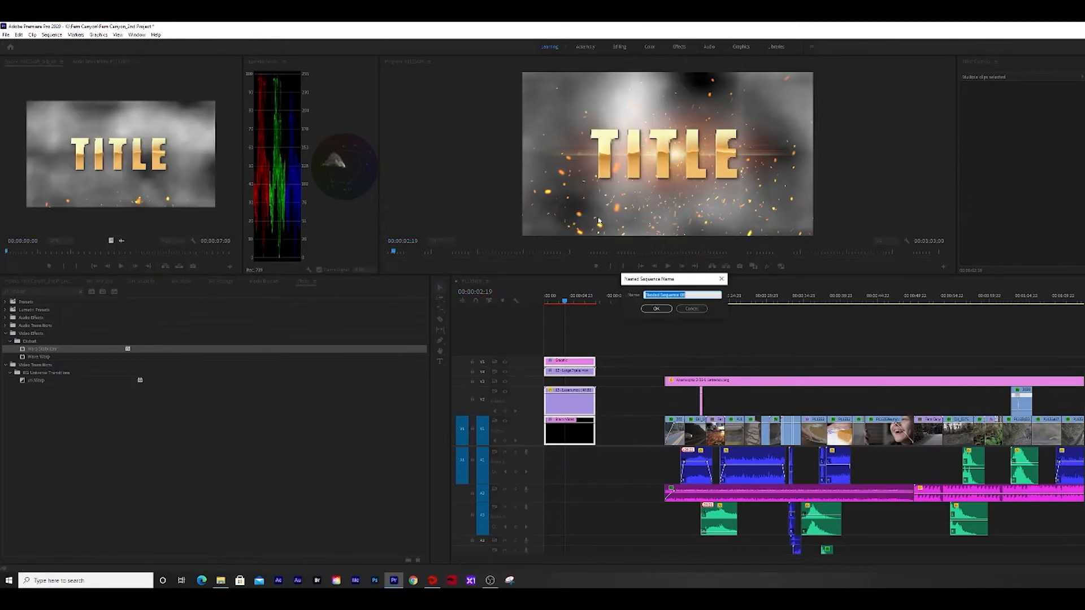
pyautogui.click(656, 308)
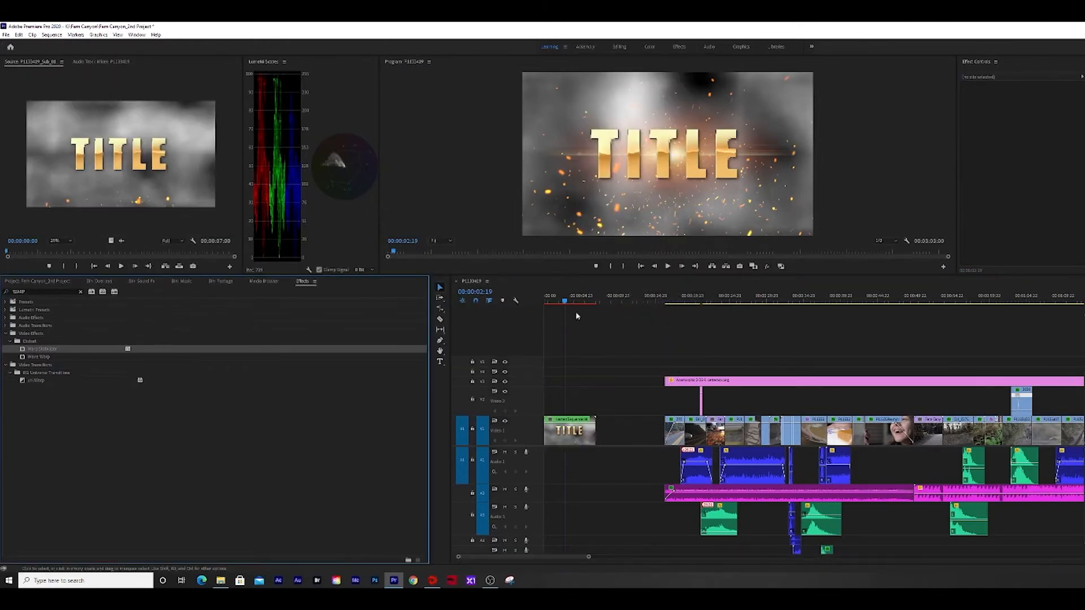
# - Open the title's nested sequence and check its layers by toggling the output of tracks V4 and V2 off and on
pyautogui.doubleClick(579, 439)
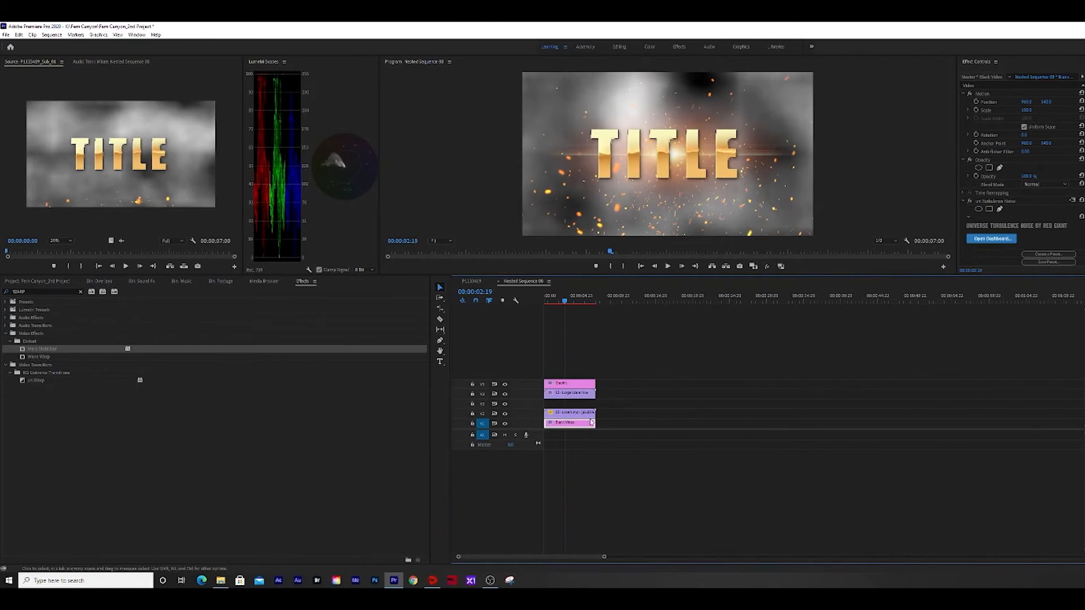
pyautogui.click(477, 282)
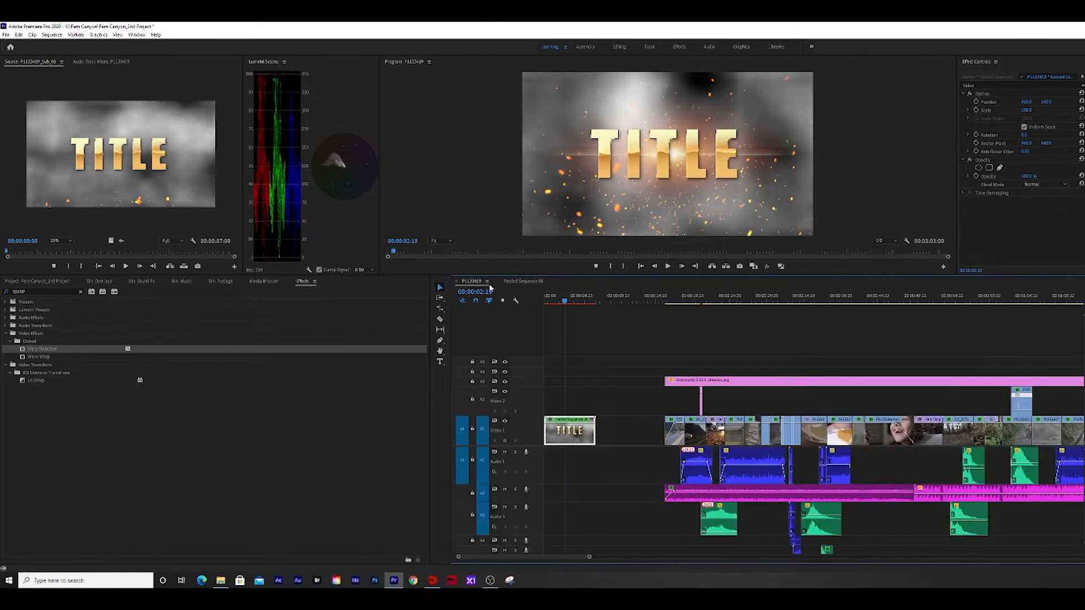
pyautogui.click(526, 281)
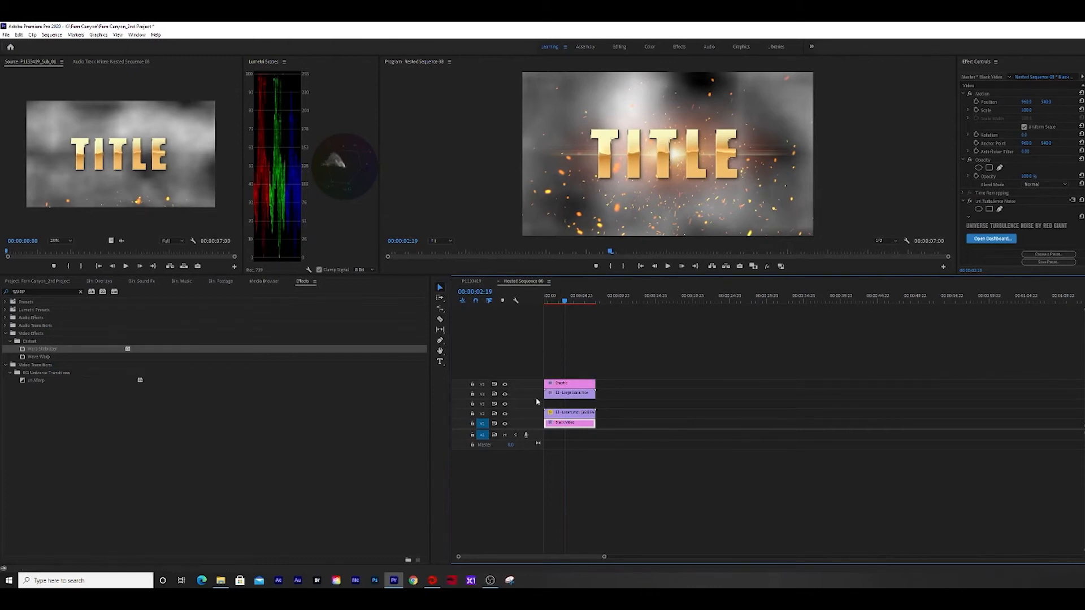
pyautogui.click(504, 393)
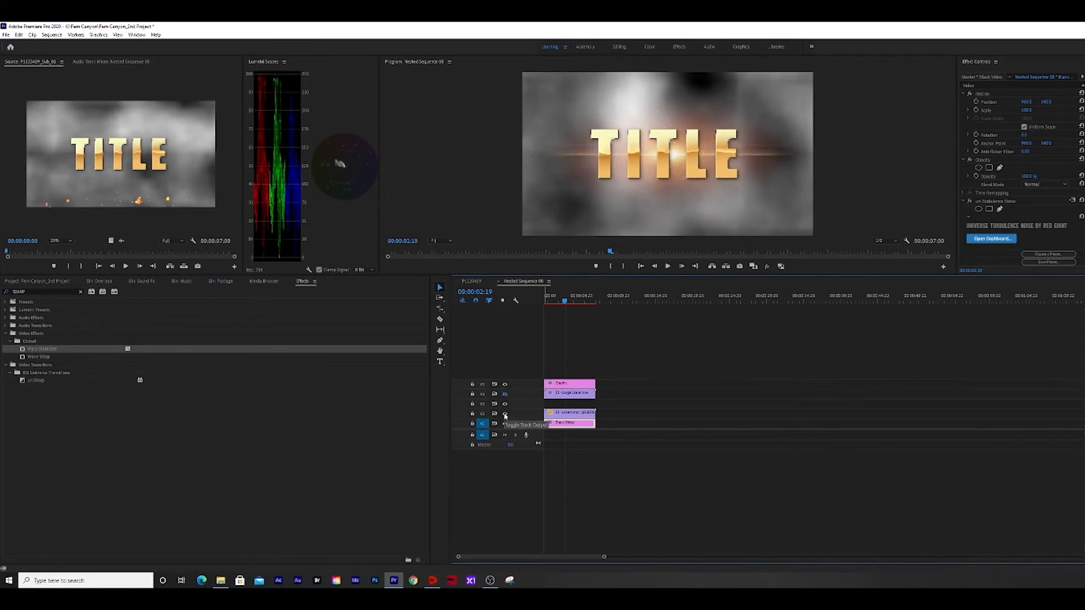
pyautogui.click(505, 413)
pyautogui.click(506, 395)
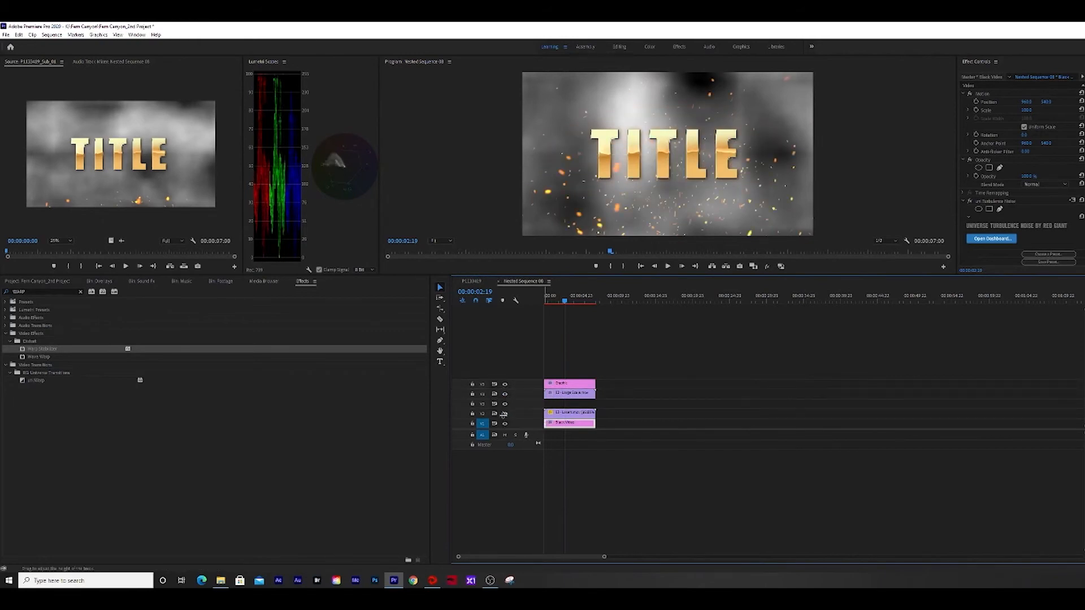
pyautogui.click(505, 414)
# - Shift the lens flare clip on V2 slightly left with its horizontal Position, and preview the title in the main sequence
pyautogui.click(569, 421)
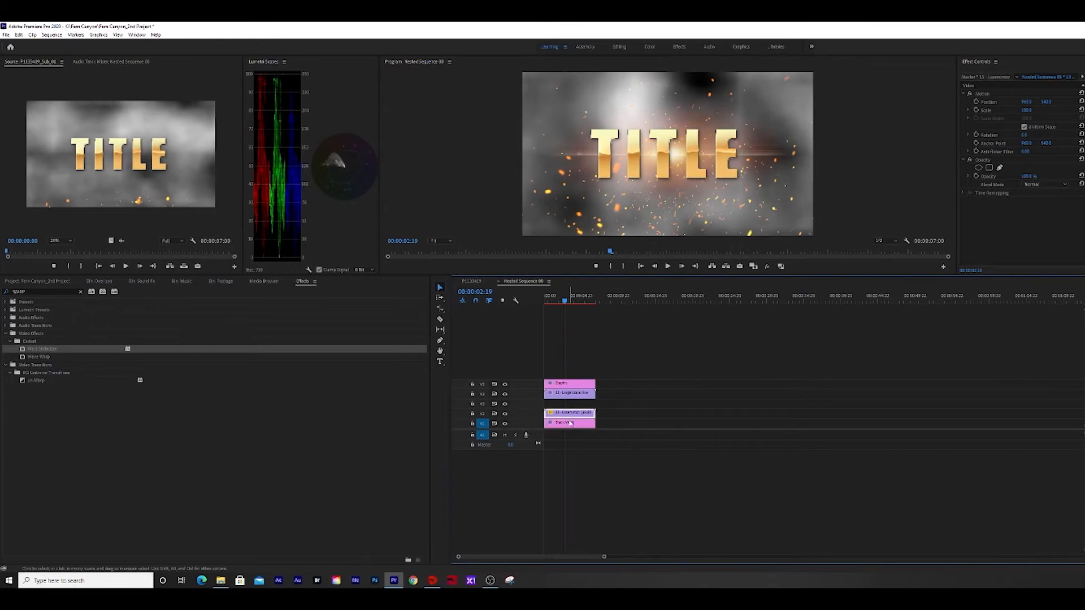
pyautogui.moveTo(1026, 102); pyautogui.dragTo(1022, 102)
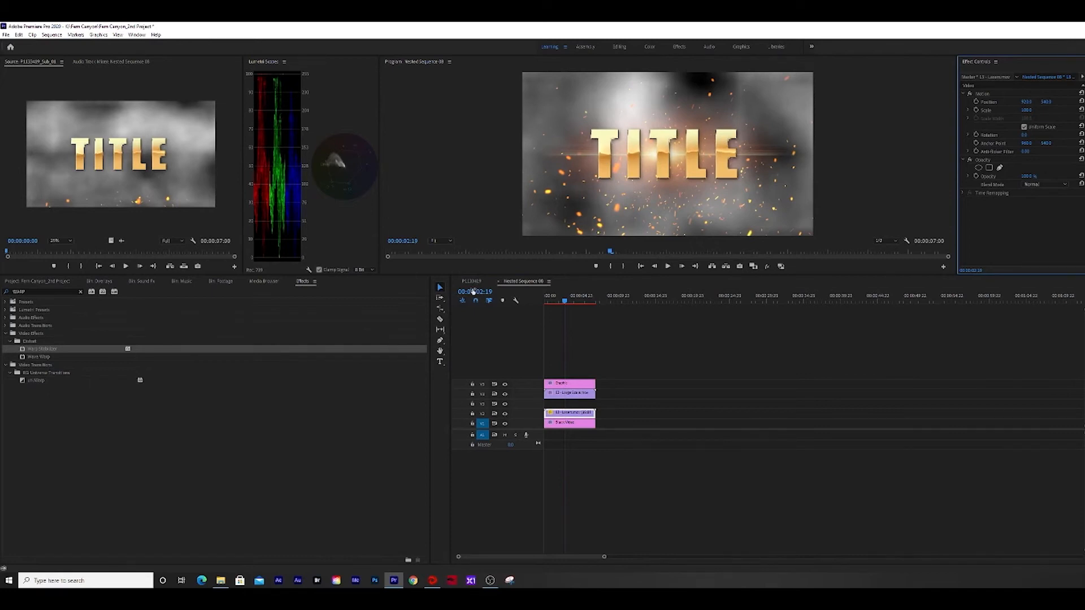
pyautogui.click(472, 282)
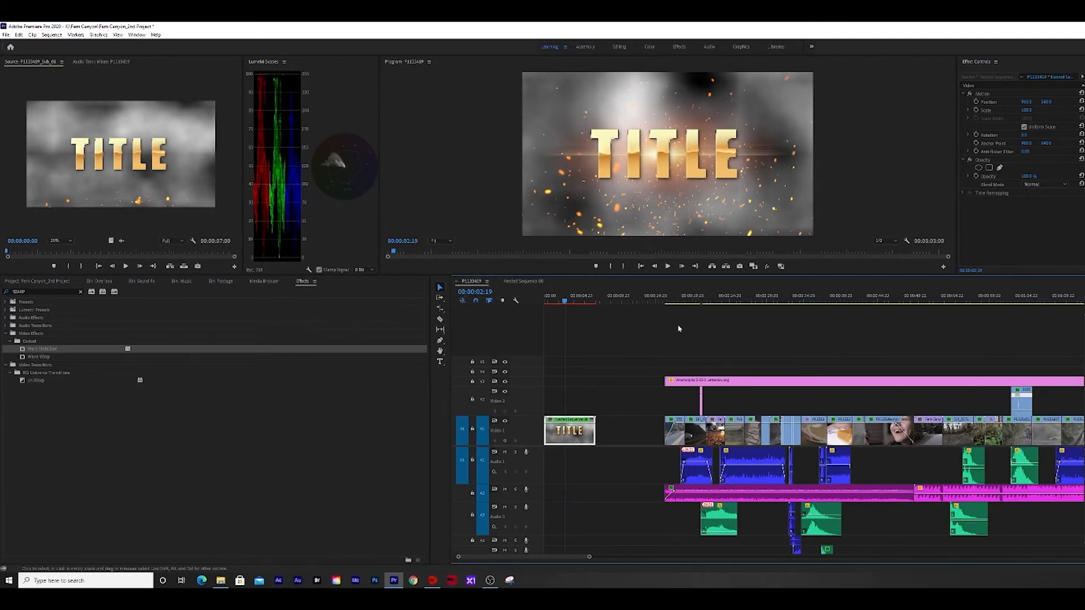
pyautogui.moveTo(562, 301)
pyautogui.mouseDown()
pyautogui.moveTo(551, 303)
pyautogui.moveTo(561, 301)
pyautogui.mouseUp()
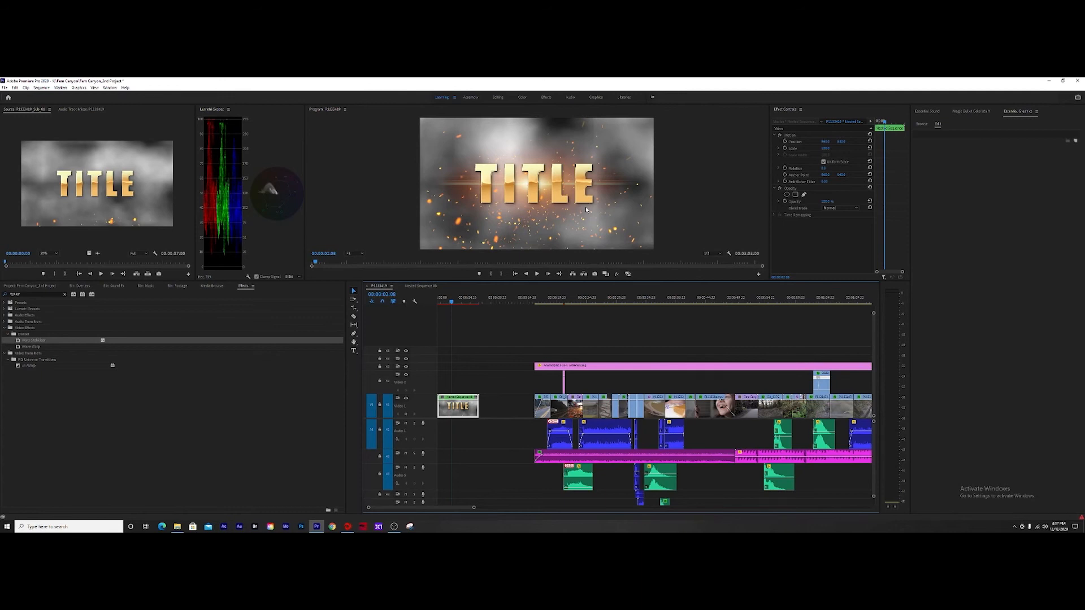
# - Replace the text TITLE with CHANGE in the graphic clip on the uppermost track of the title's nested sequence
pyautogui.click(411, 287)
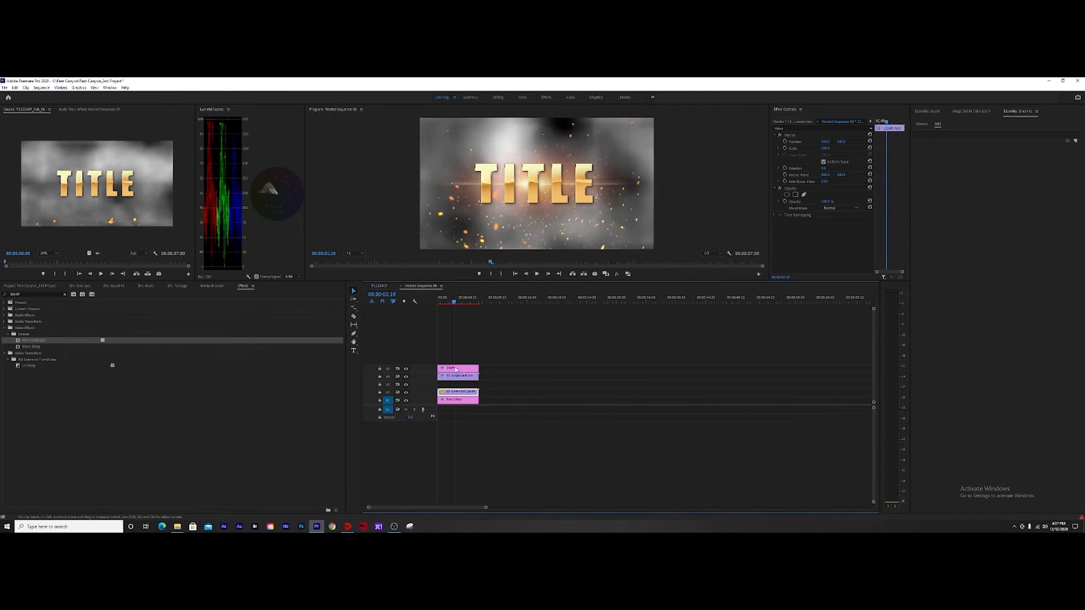
pyautogui.click(405, 369)
pyautogui.click(406, 369)
pyautogui.click(469, 370)
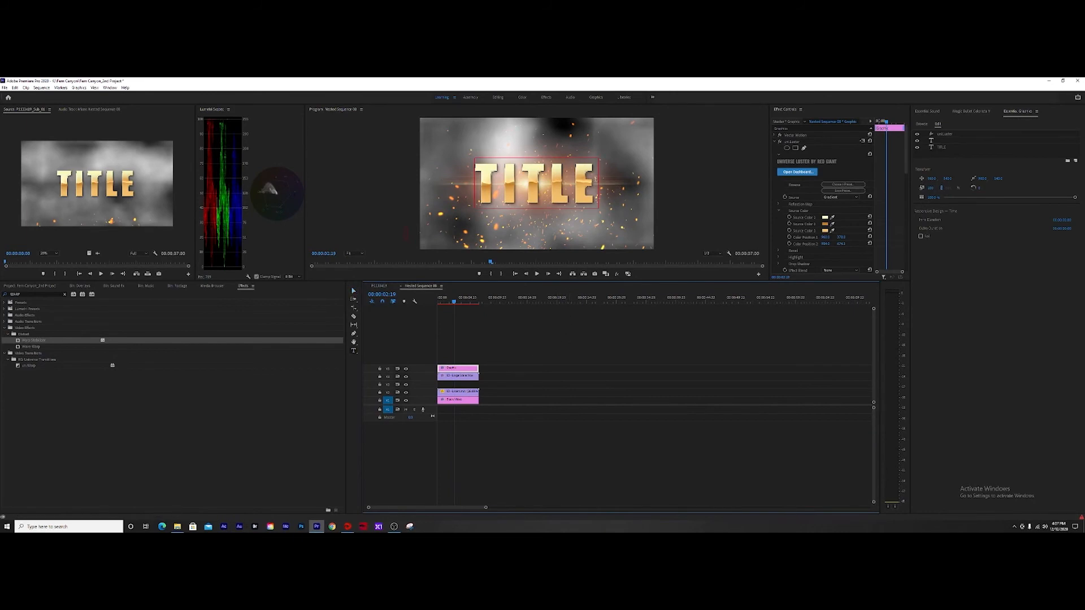
pyautogui.click(496, 182)
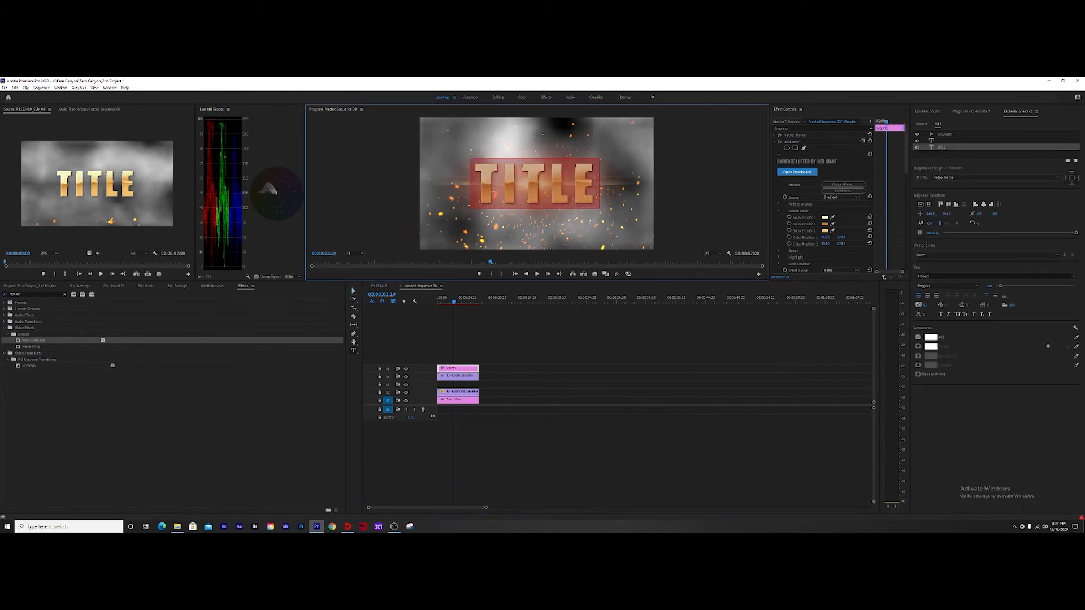
pyautogui.write('CHANGE')
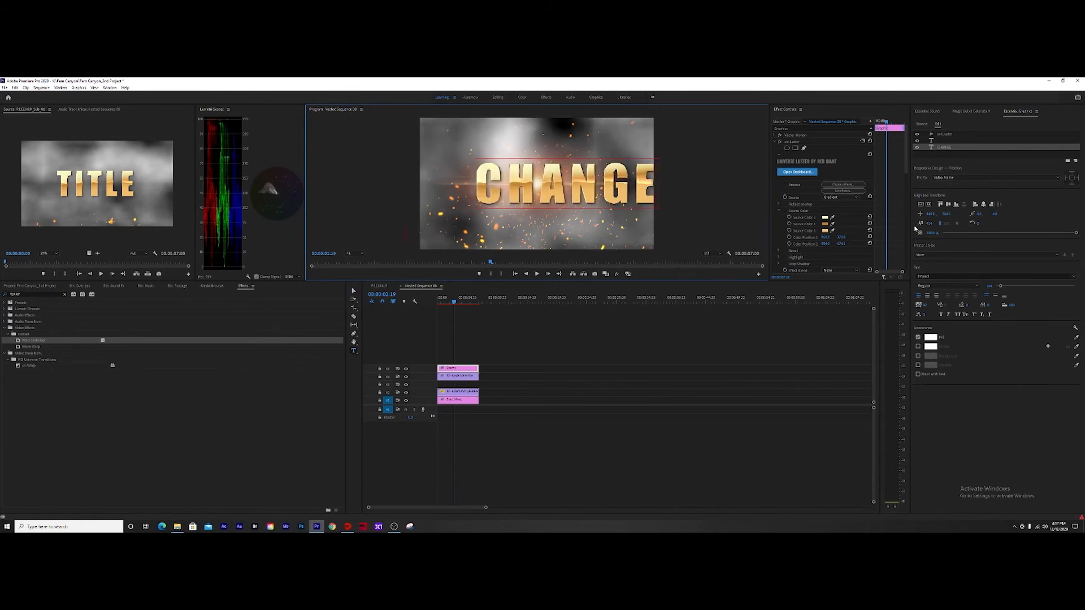
# - Center the CHANGE text vertically and horizontally in the frame, and return to the main sequence
pyautogui.click(920, 205)
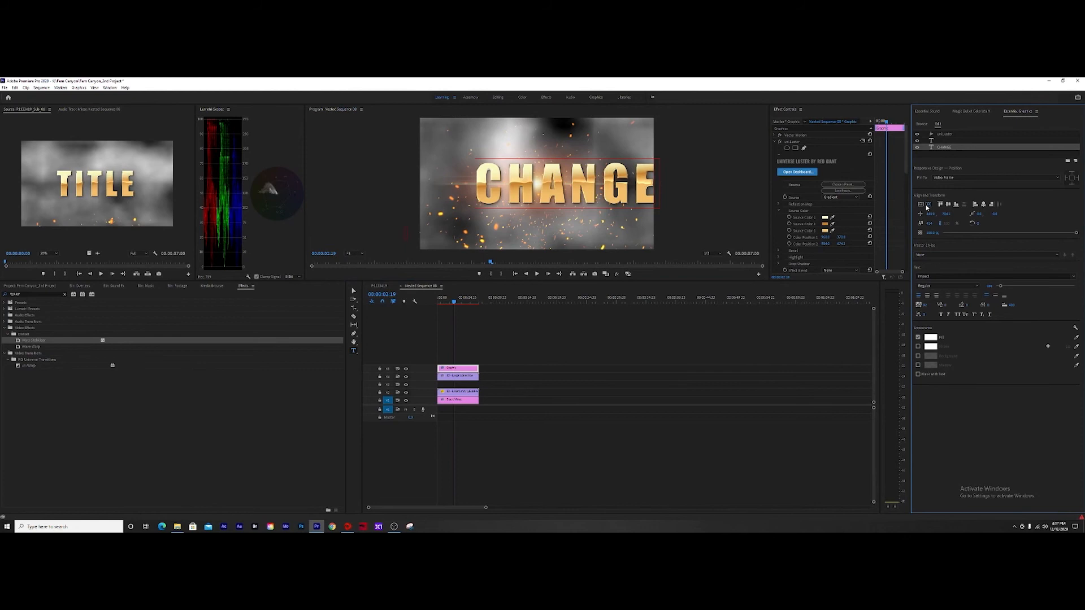
pyautogui.click(928, 204)
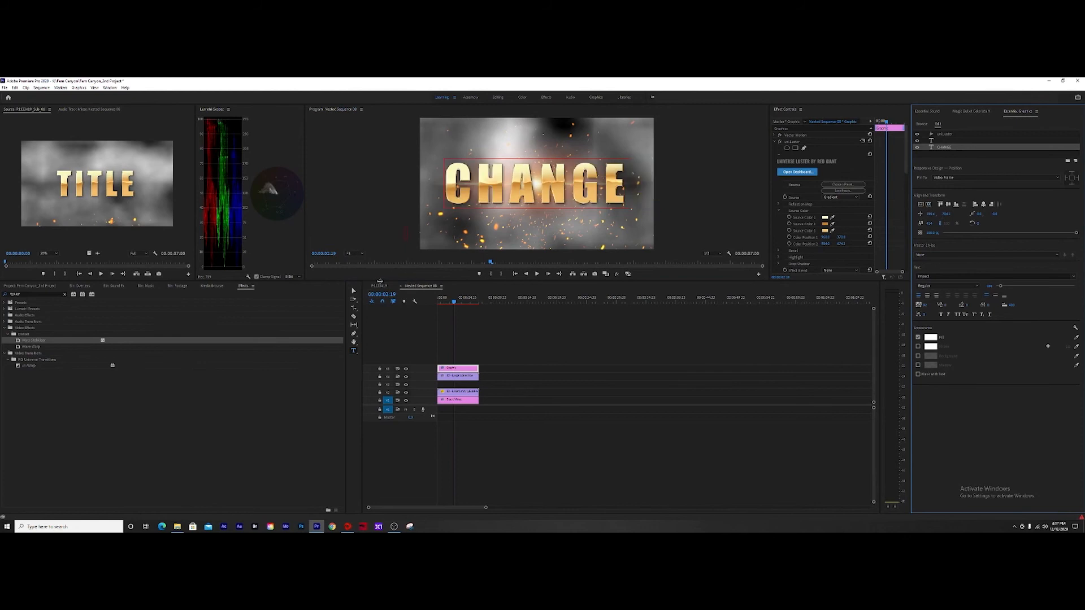
pyautogui.click(379, 286)
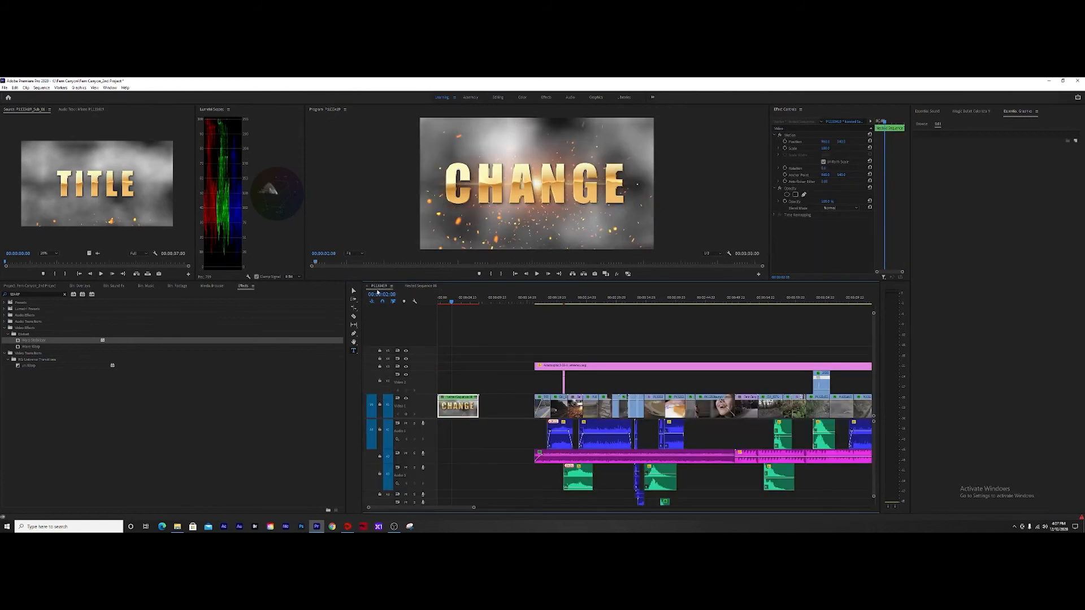
# - In the title's nested sequence, change the font of the whole CHANGE text to Kaushan Script
pyautogui.click(418, 286)
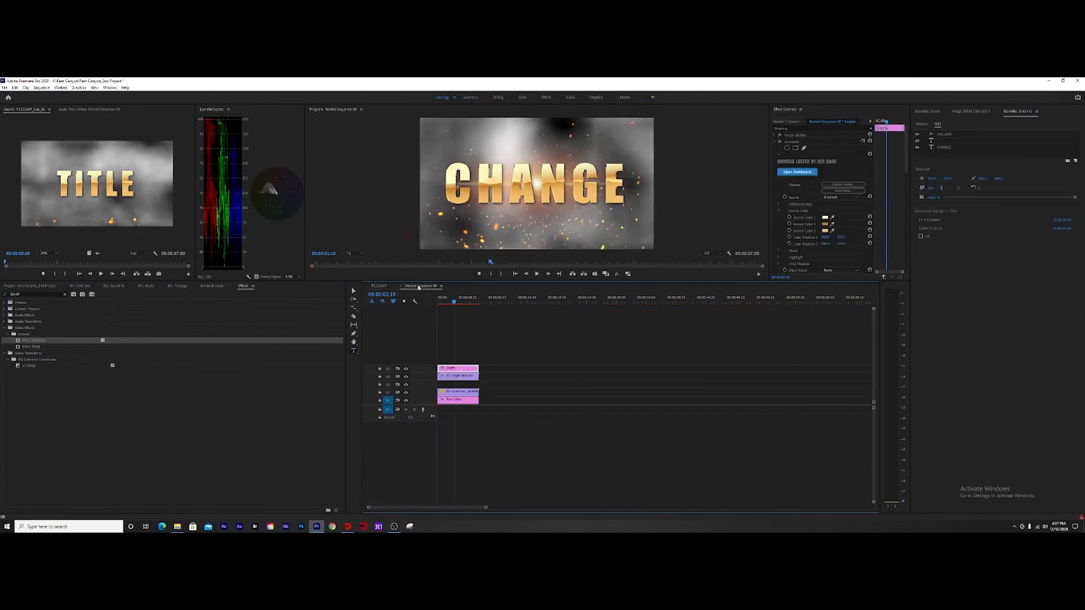
pyautogui.click(446, 189)
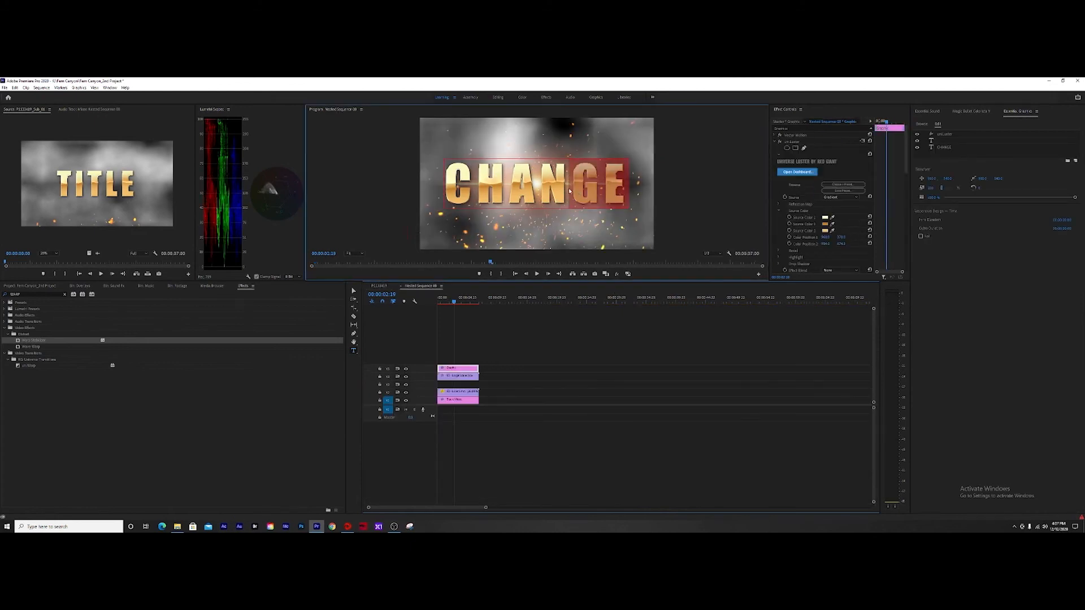
pyautogui.click(941, 276)
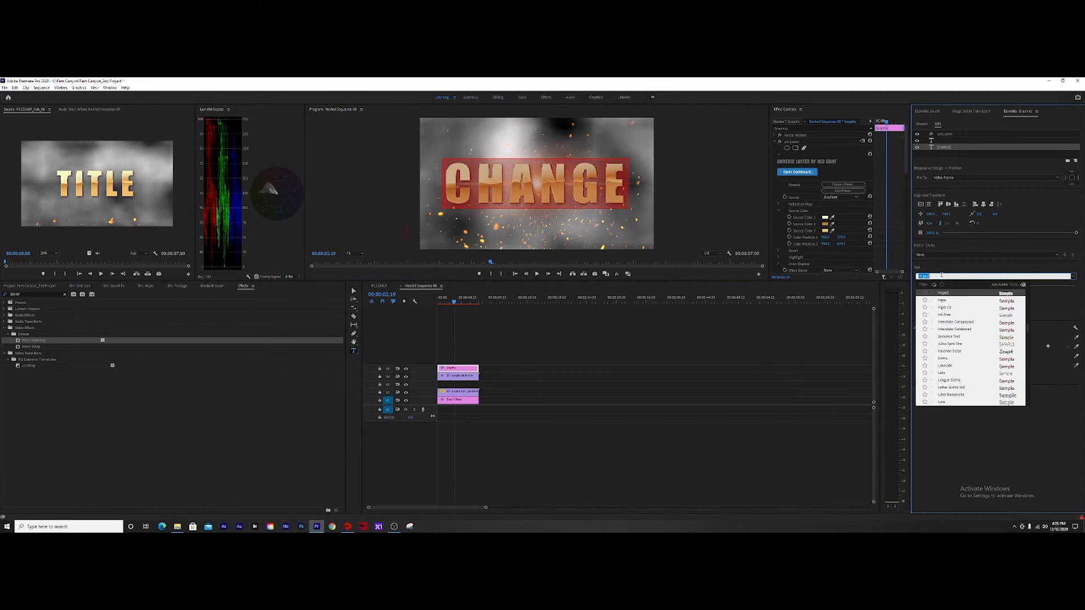
pyautogui.click(949, 351)
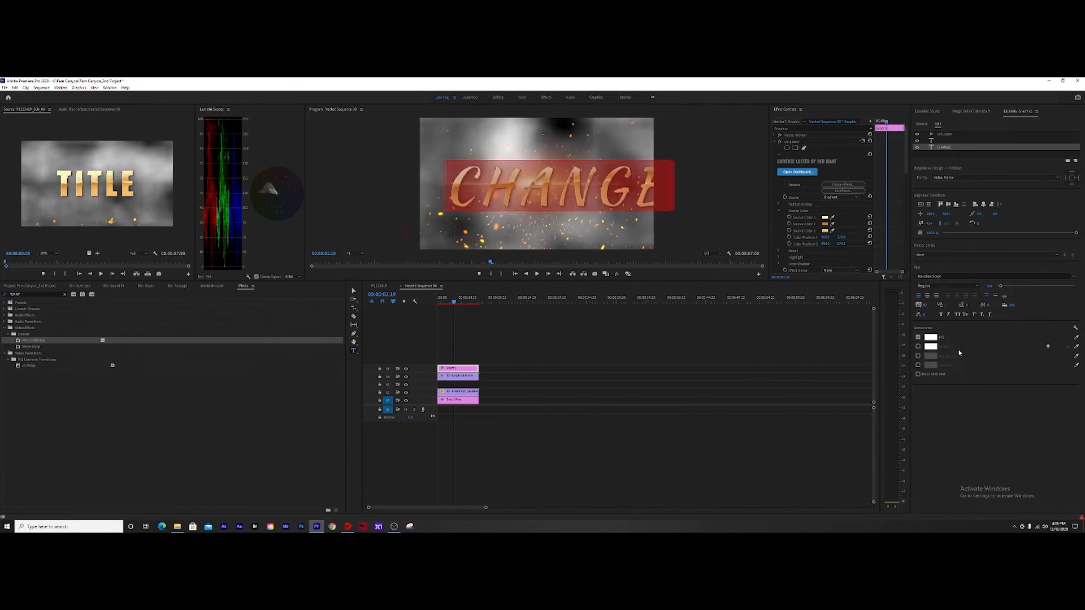
# - Recenter the restyled CHANGE text both ways in the frame, and switch back to the main sequence
pyautogui.click(920, 204)
pyautogui.click(928, 204)
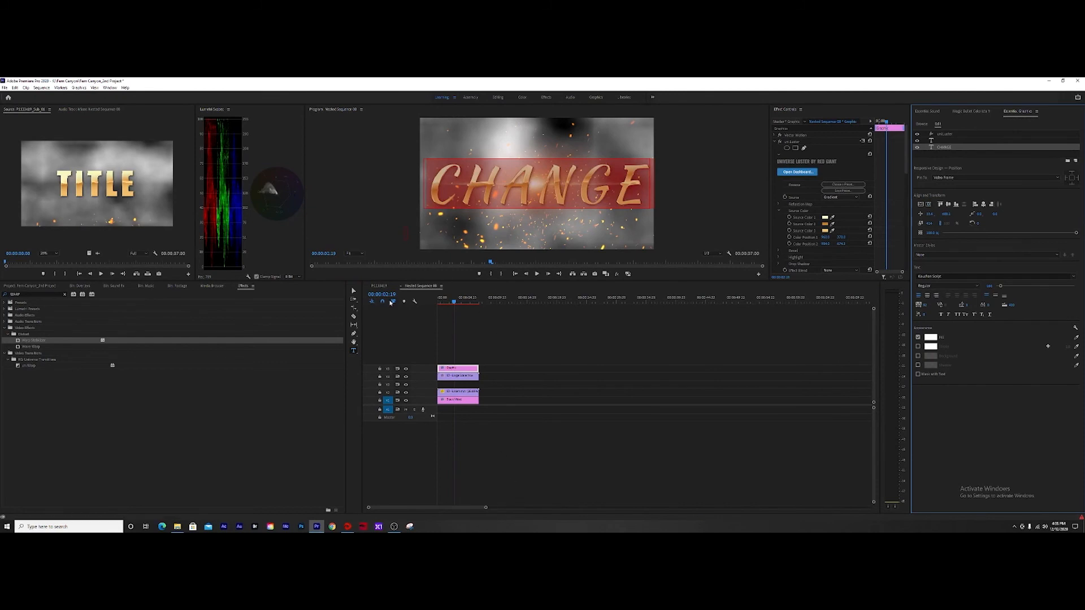
pyautogui.click(380, 286)
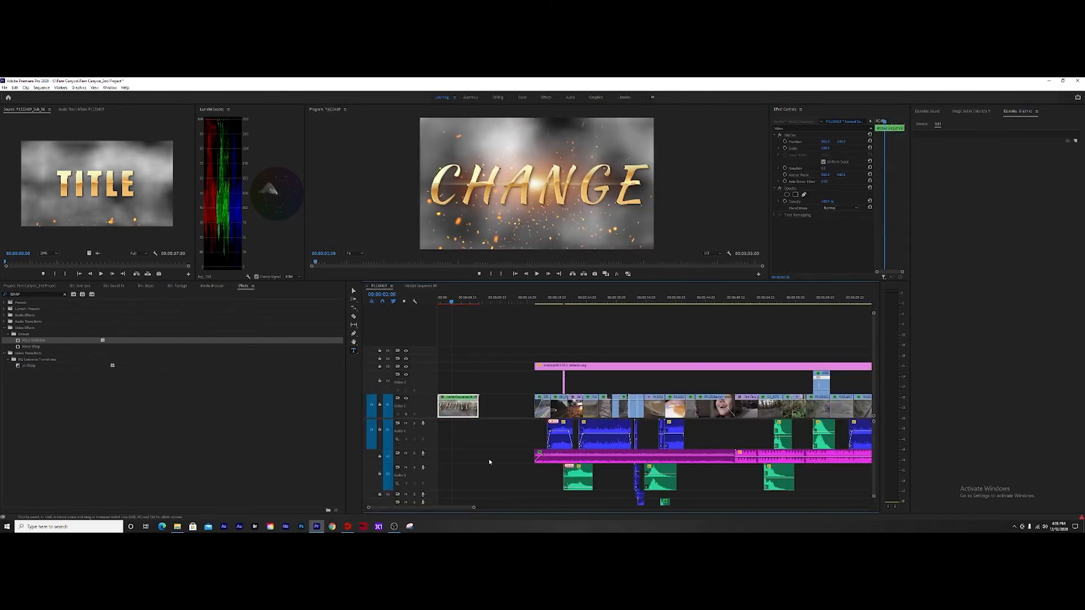